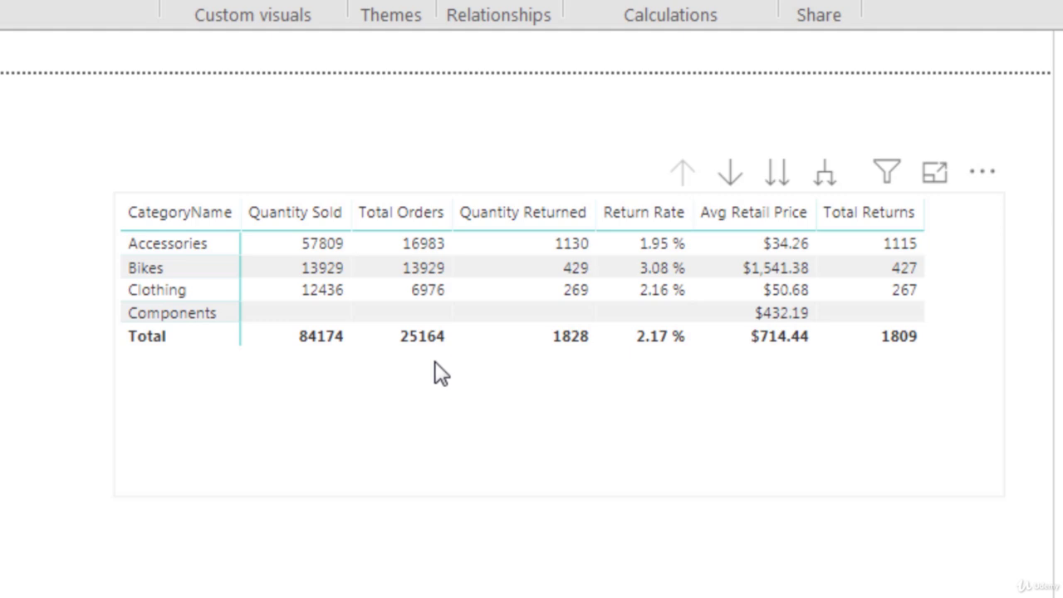
Search the fields for "orders" and display the formula of the Total Orders measure.
mouse_move(436, 348)
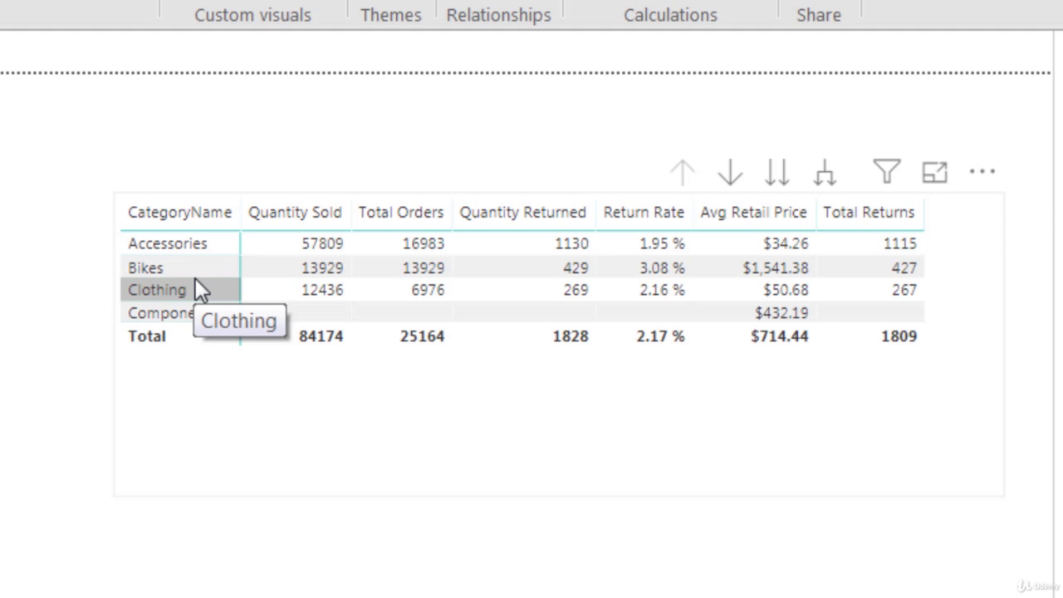
click(399, 211)
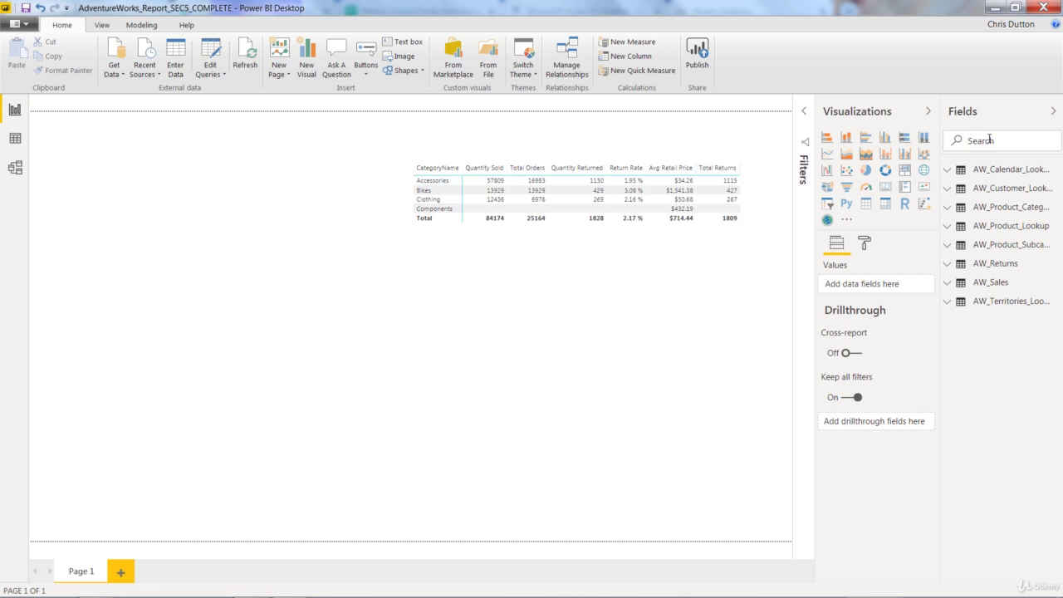
click(988, 140)
text(orders)
click(992, 275)
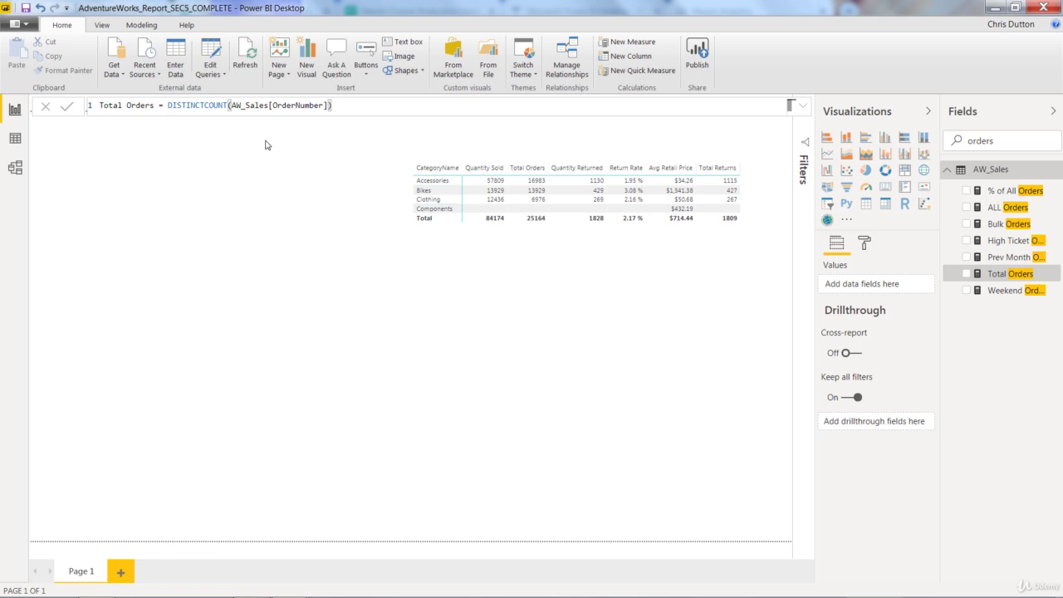
Sort the AW_Sales table by OrderNumber in descending order in the data view.
click(15, 143)
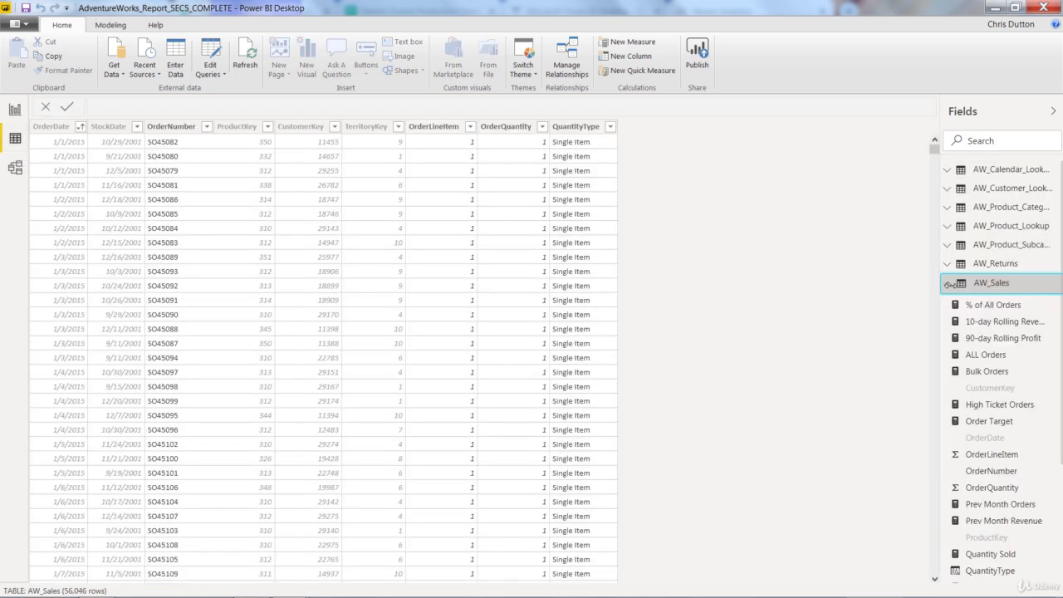
click(985, 284)
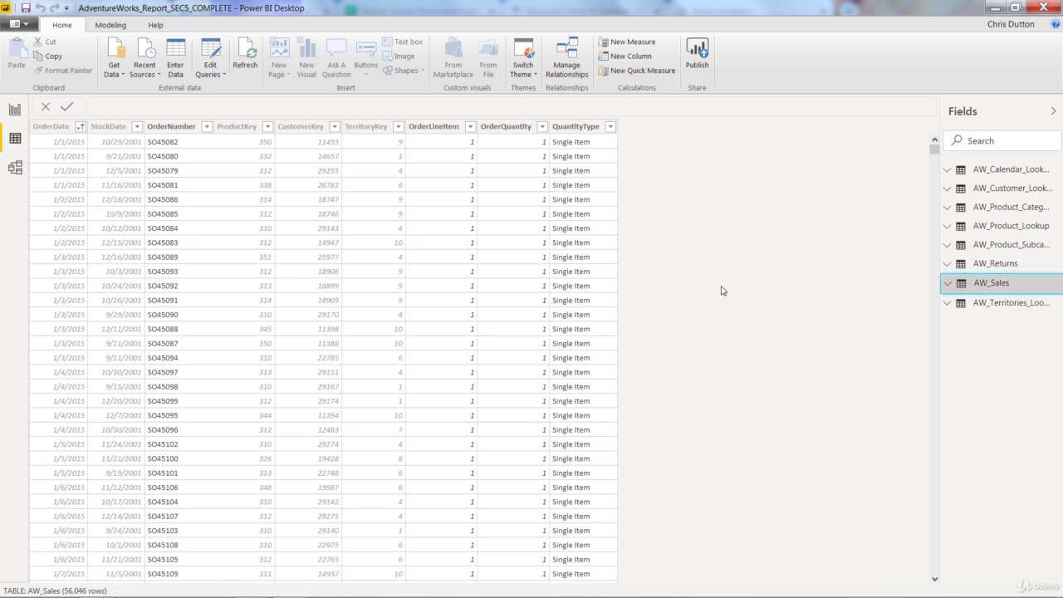
click(208, 130)
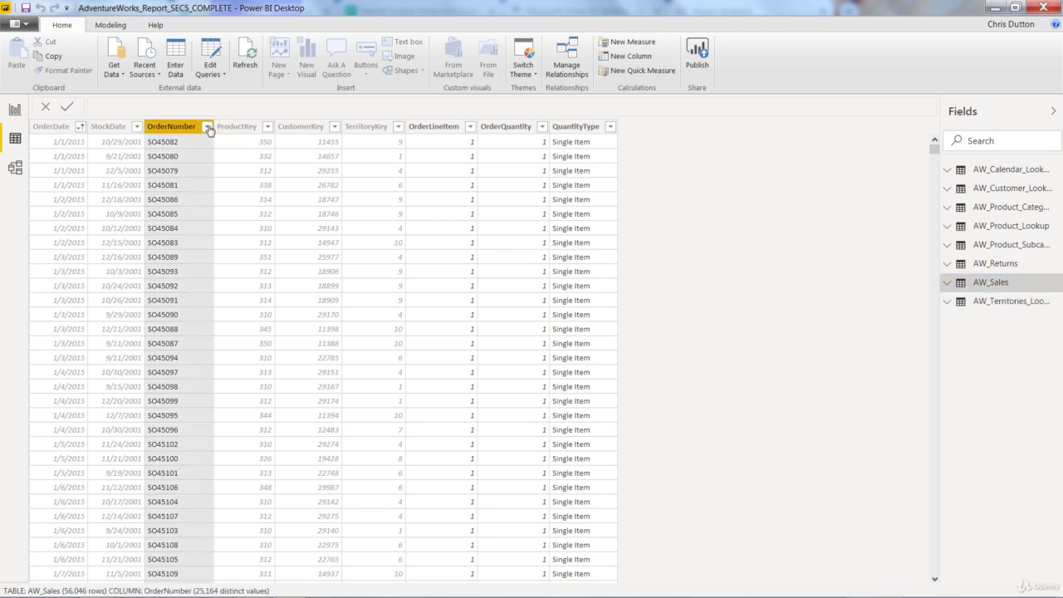
click(208, 130)
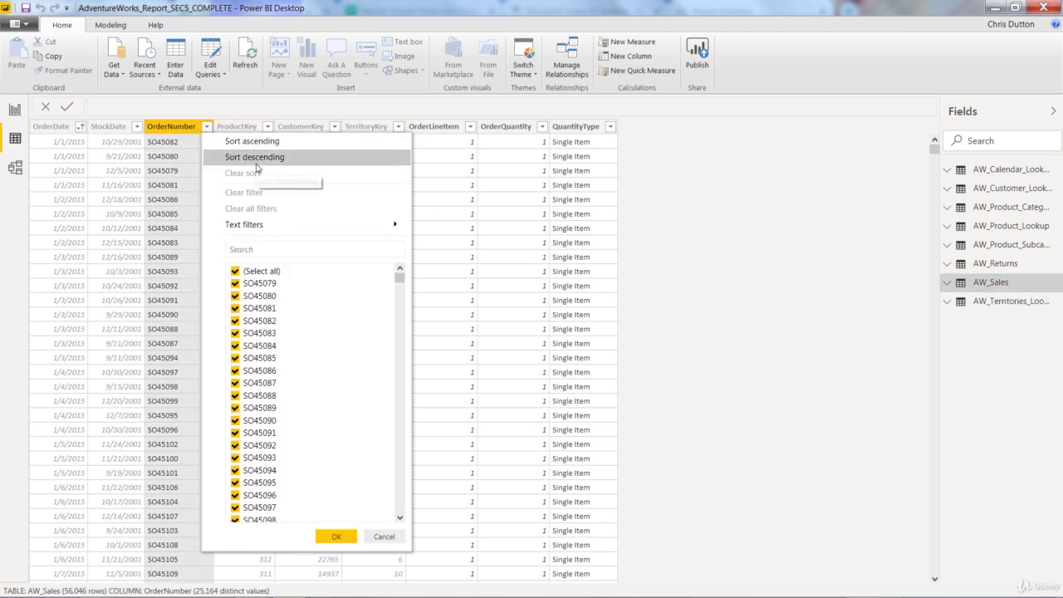
click(251, 159)
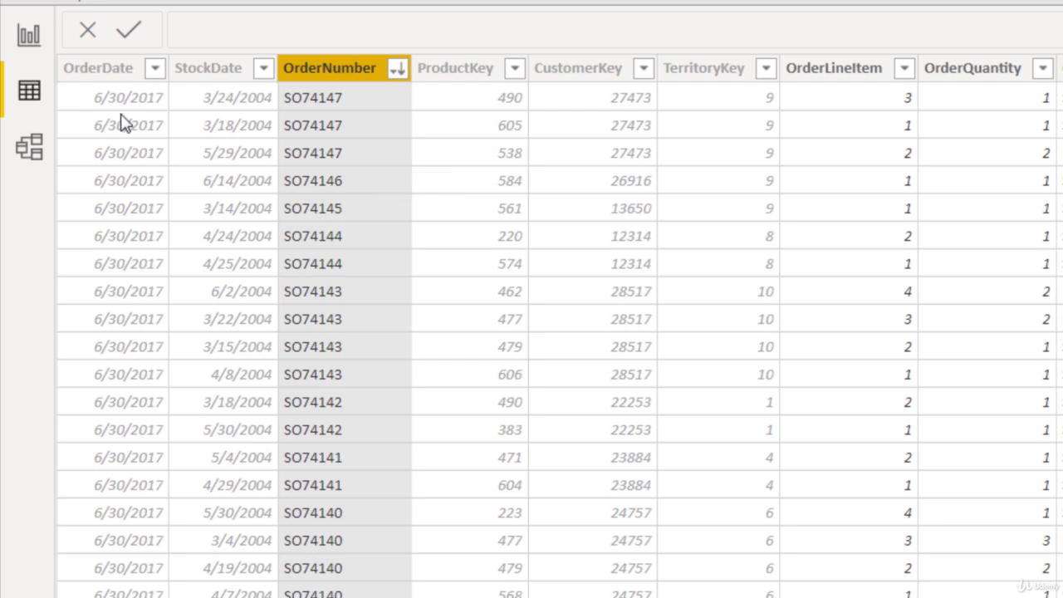
Examine the product keys, line items and quantities of the three rows belonging to the first order in AW_Sales.
click(499, 106)
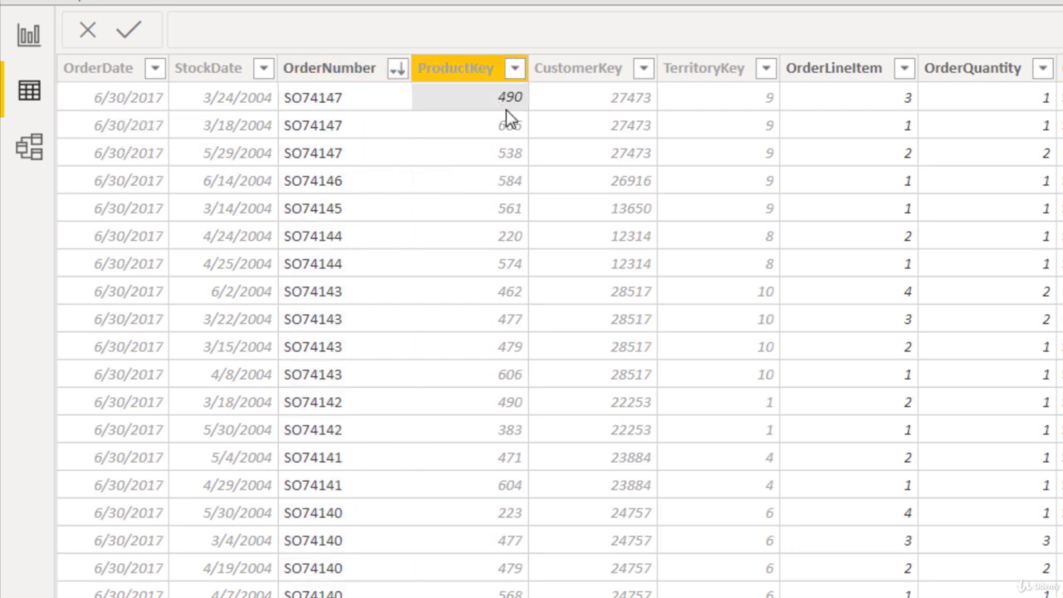
click(890, 133)
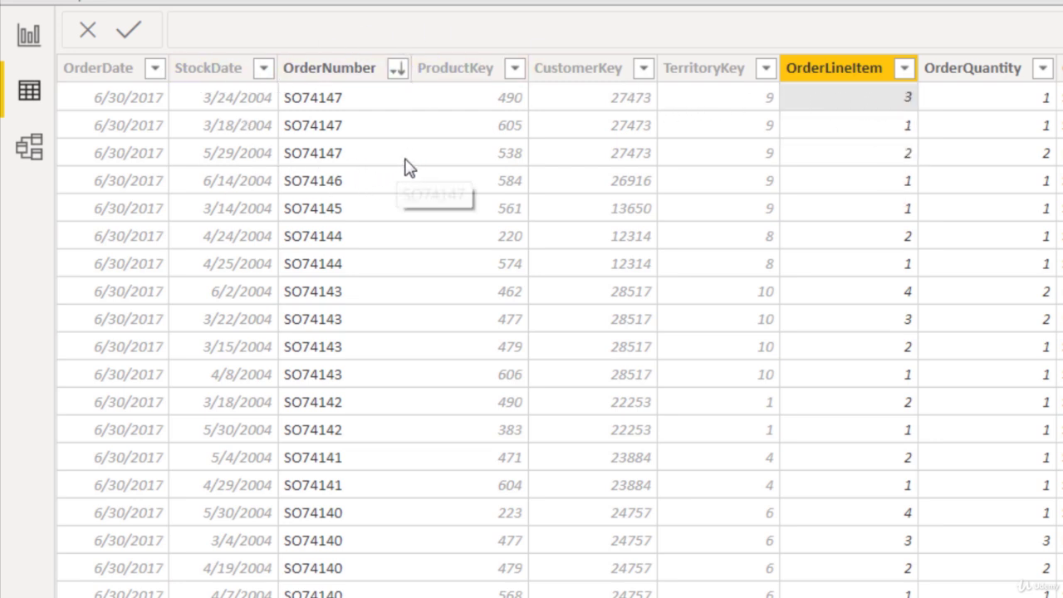
click(476, 100)
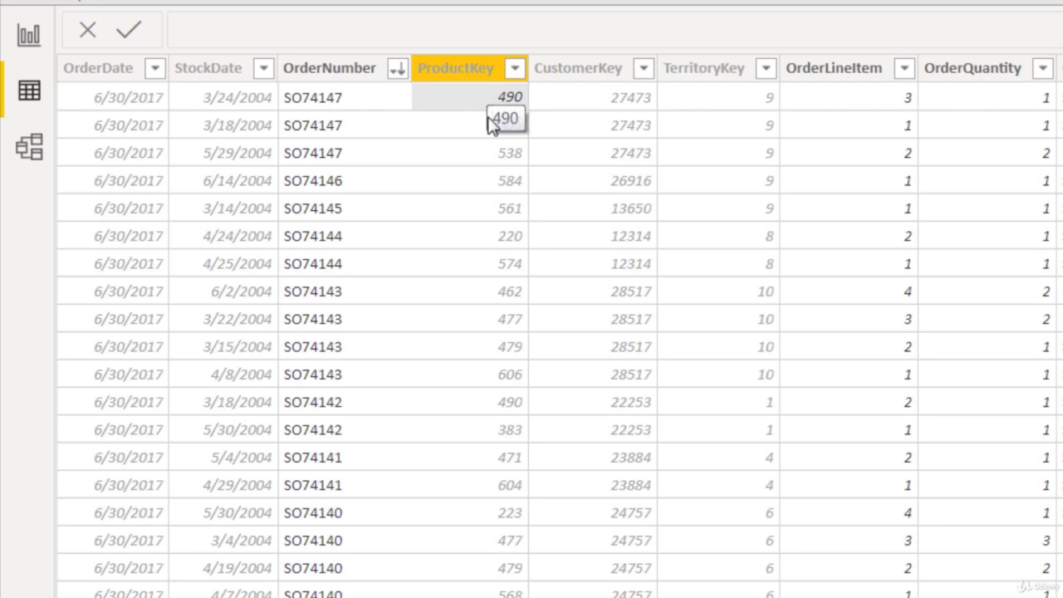
click(1014, 126)
click(465, 126)
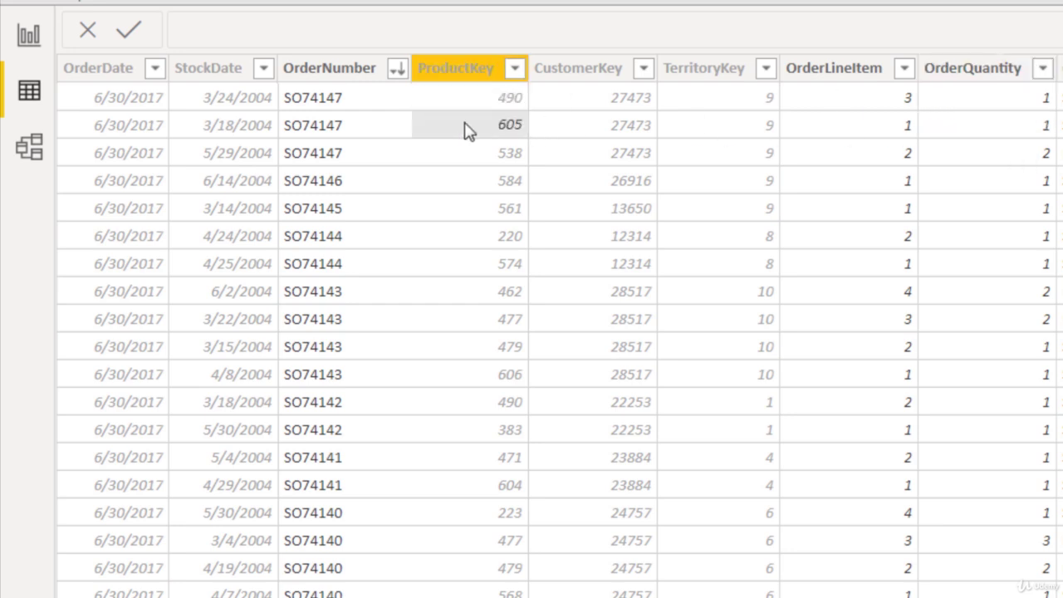
click(967, 155)
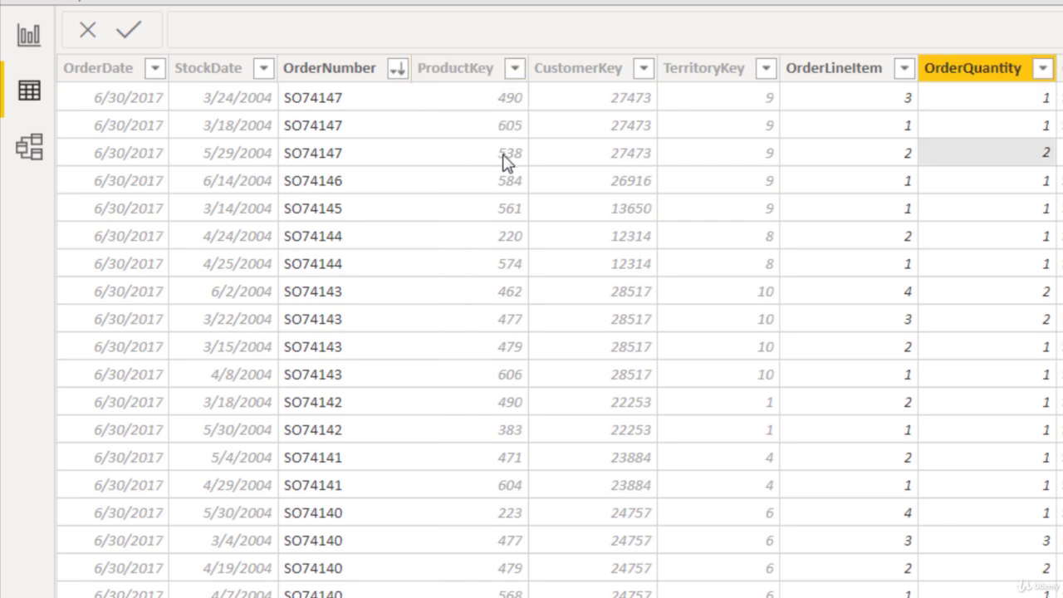
click(488, 154)
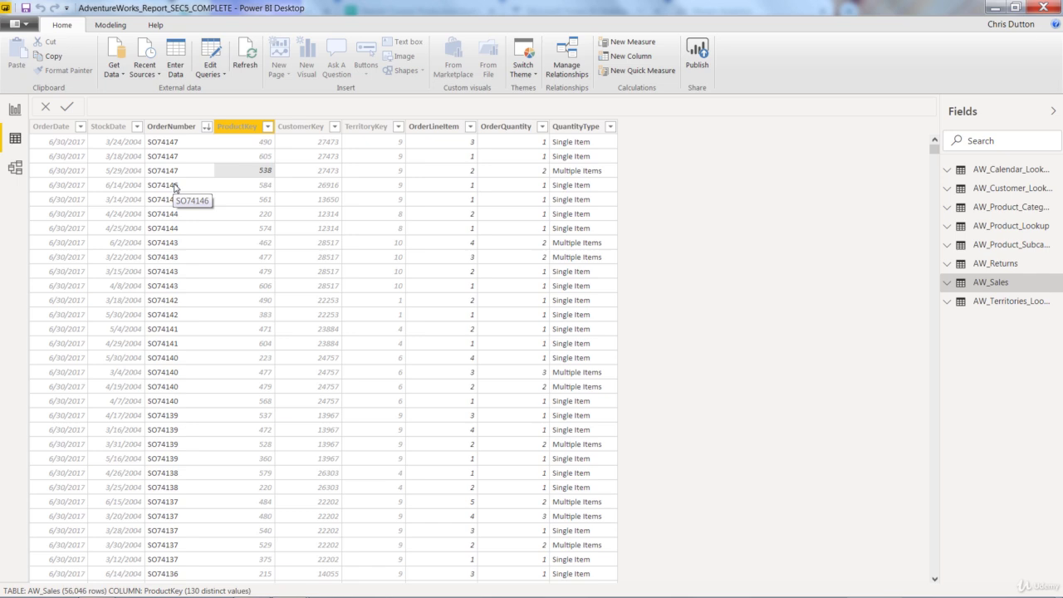
Look up product key 490 from the first sales row in AW_Product_Lookup and check its name and subcategory key.
click(242, 142)
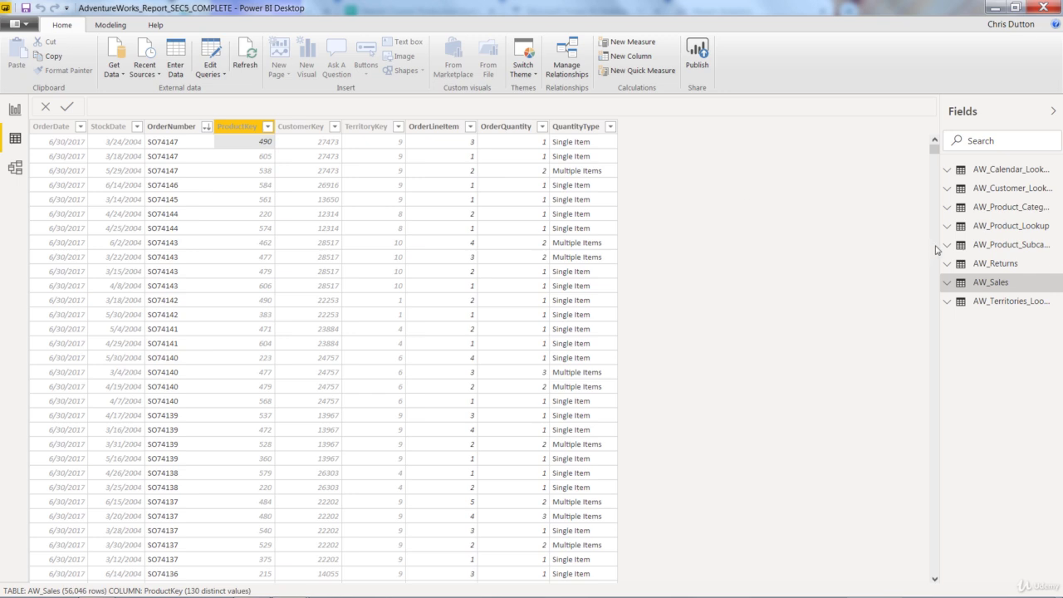
click(1002, 226)
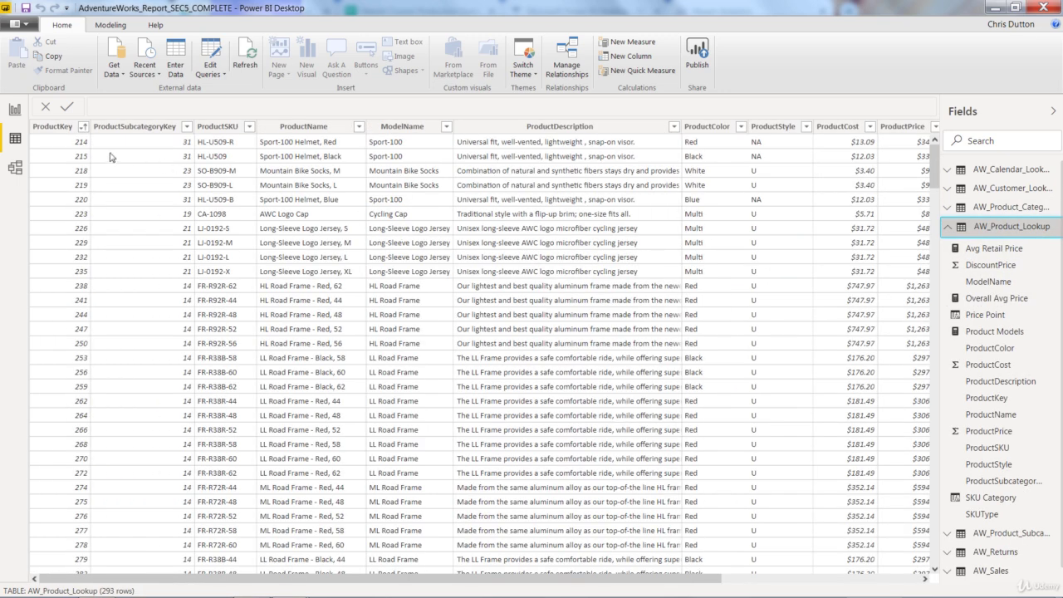
scroll(77, 242, down, 8)
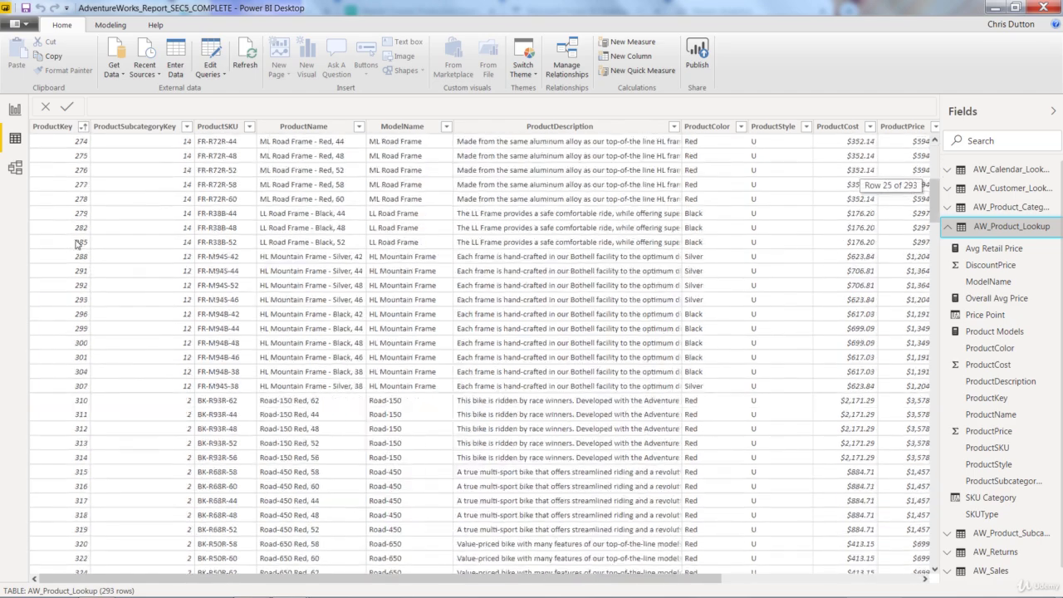
scroll(77, 242, down, 20)
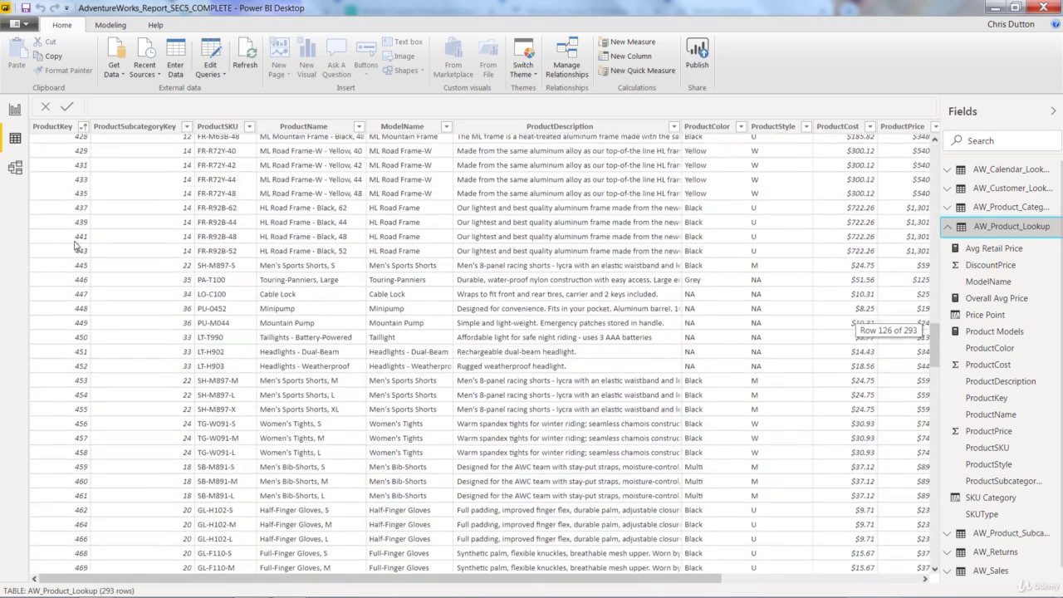
scroll(77, 242, down, 10)
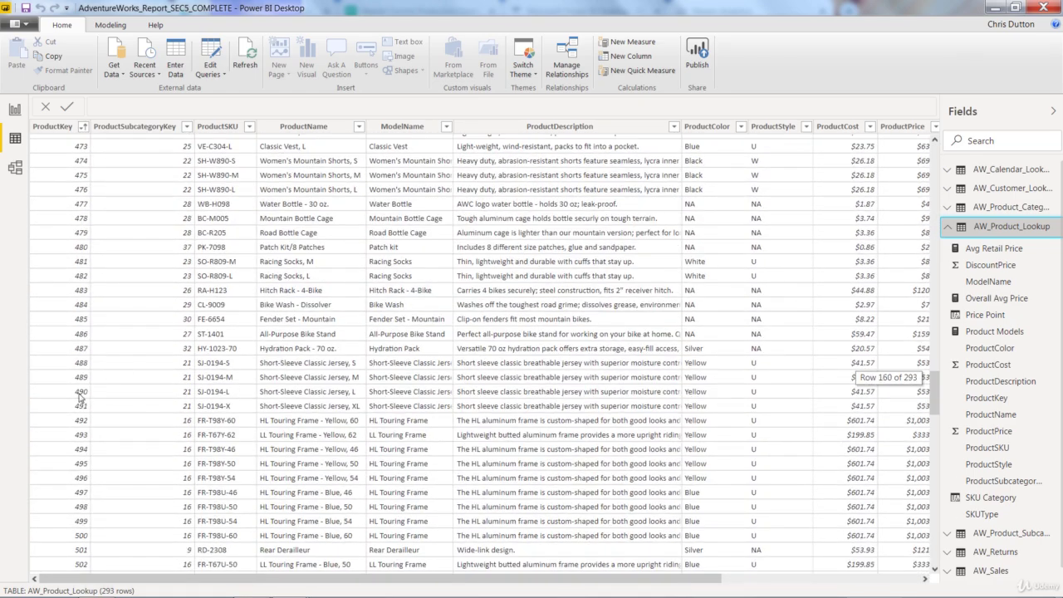
click(79, 399)
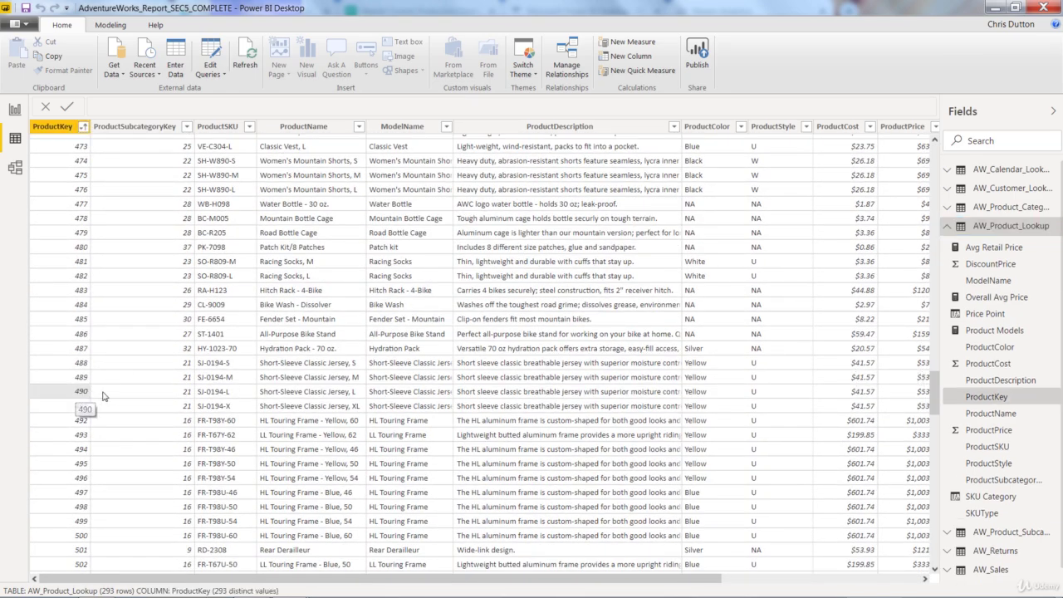
click(305, 398)
click(174, 395)
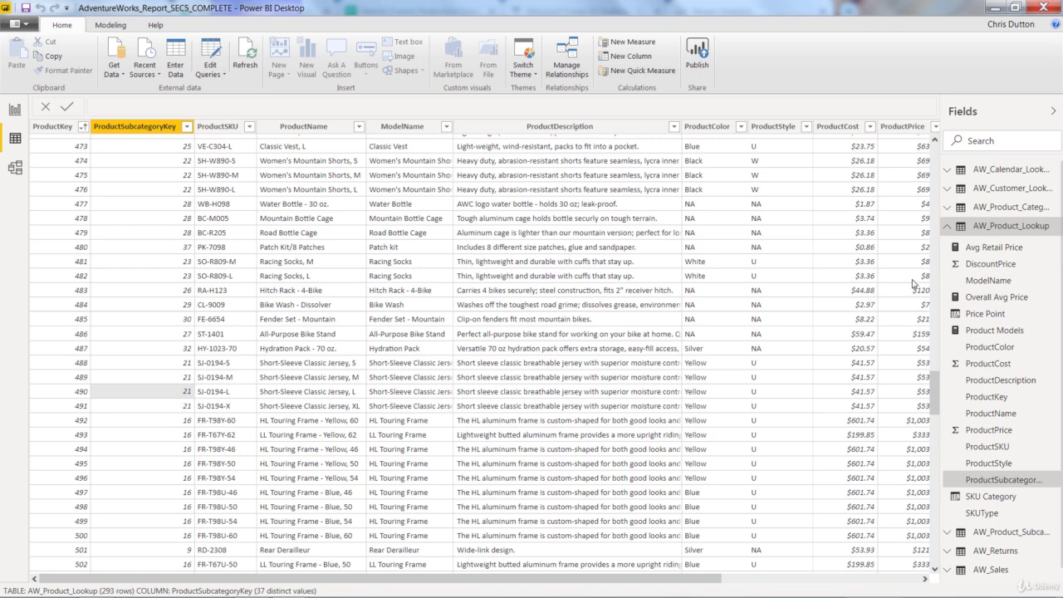
Look up subcategory key 21 in the AW_Product_Subcategory_Lookup table and check its name and product category key.
click(948, 227)
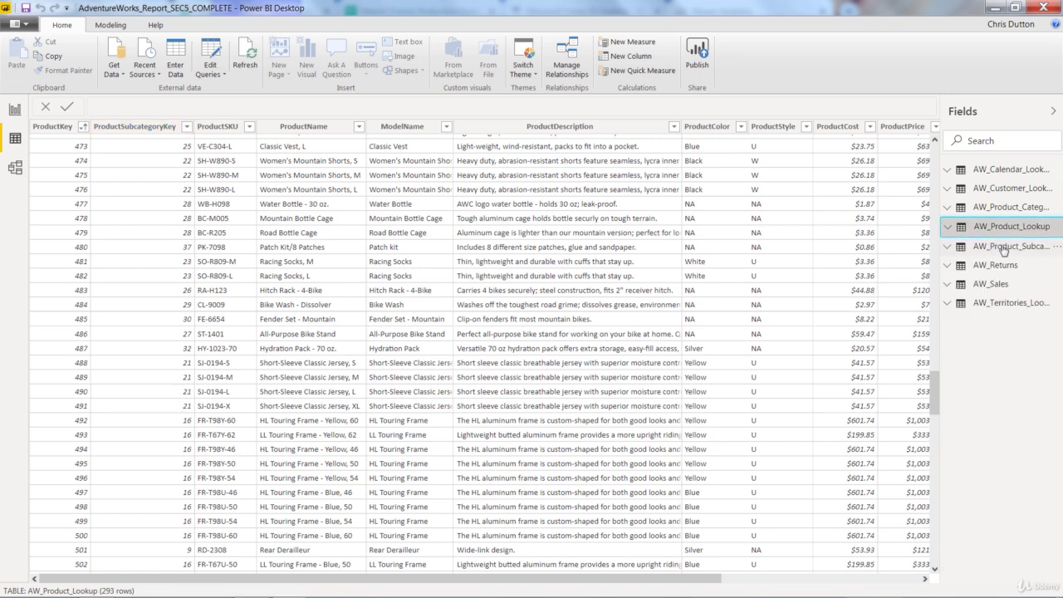
click(1003, 247)
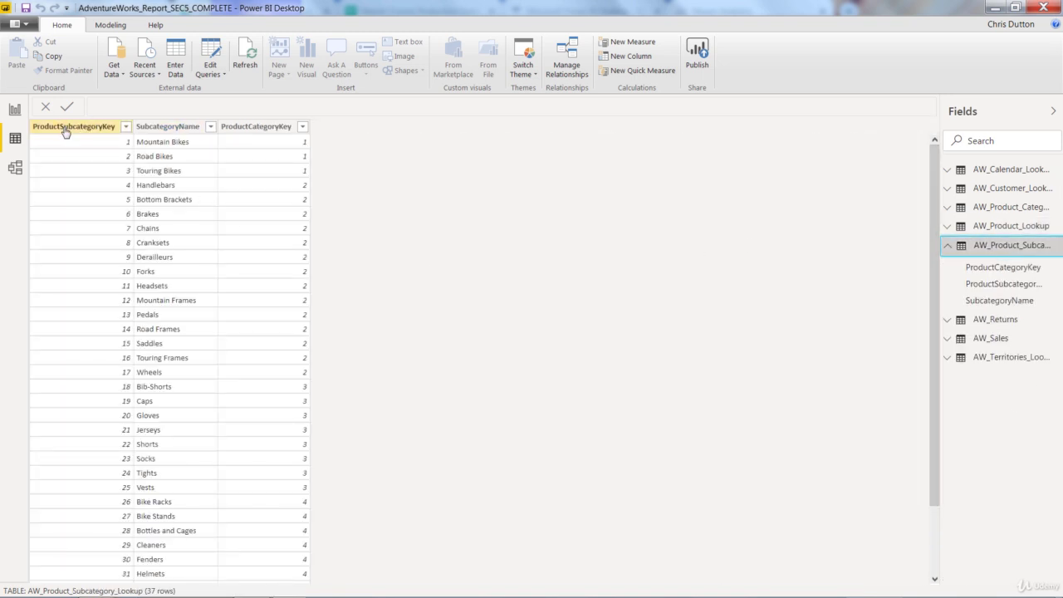
click(165, 430)
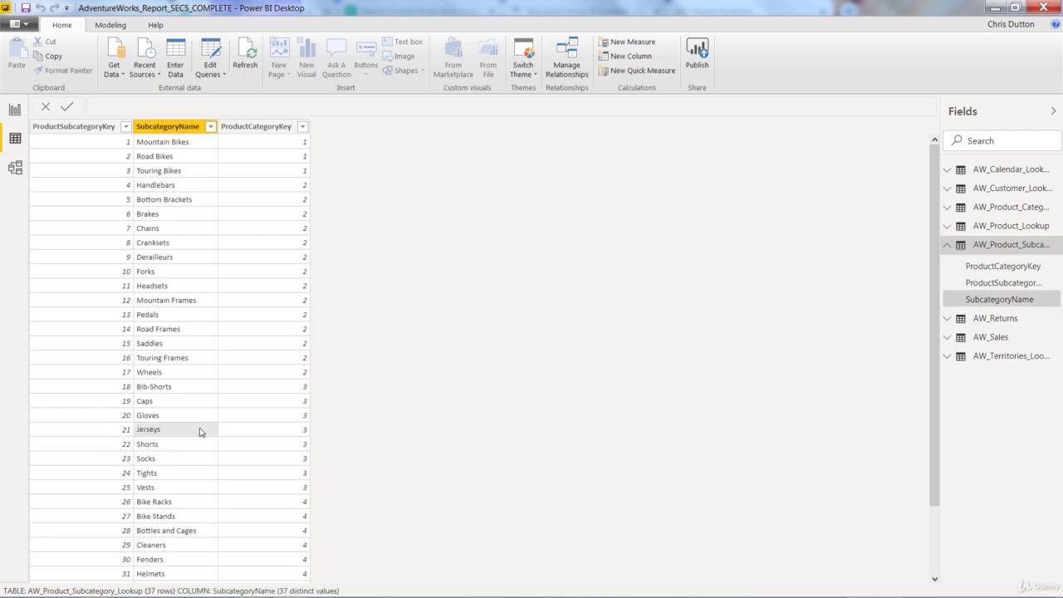
click(252, 433)
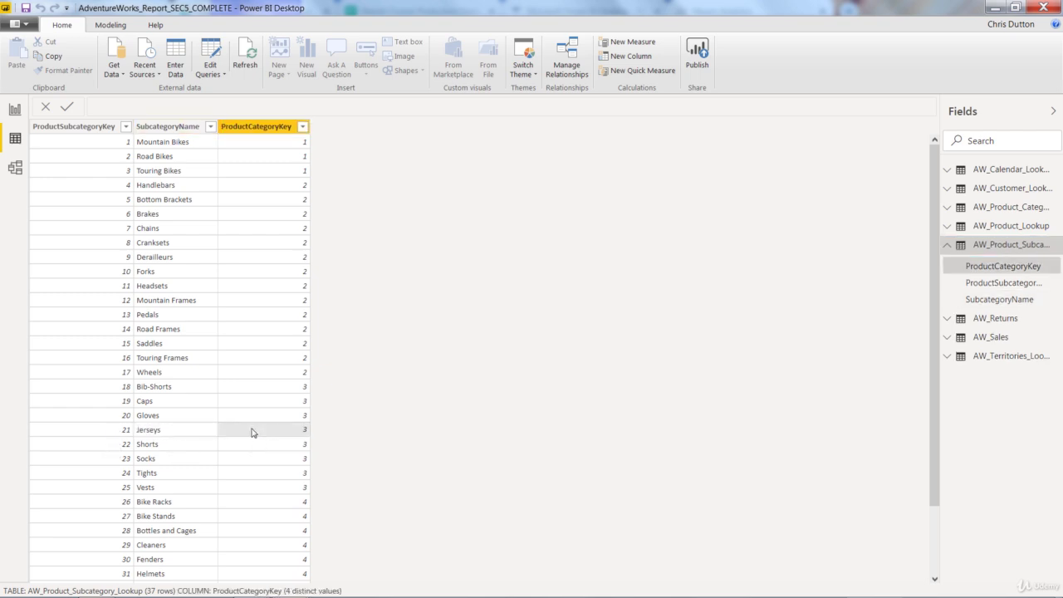
Look up category key 3 in the AW_Product_Category_Lookup table and check its category name.
click(998, 210)
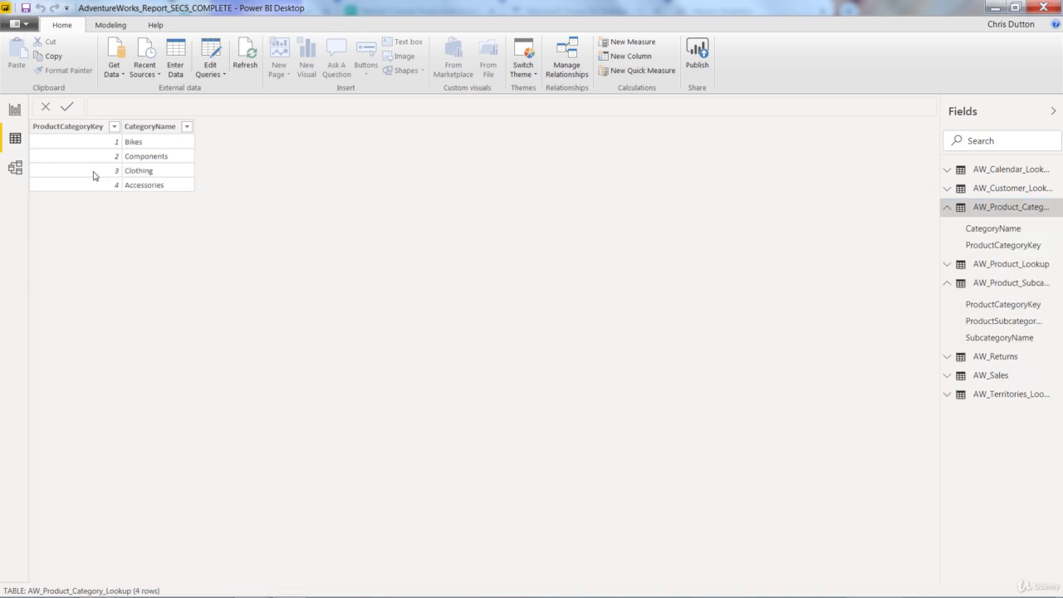
click(104, 176)
click(170, 173)
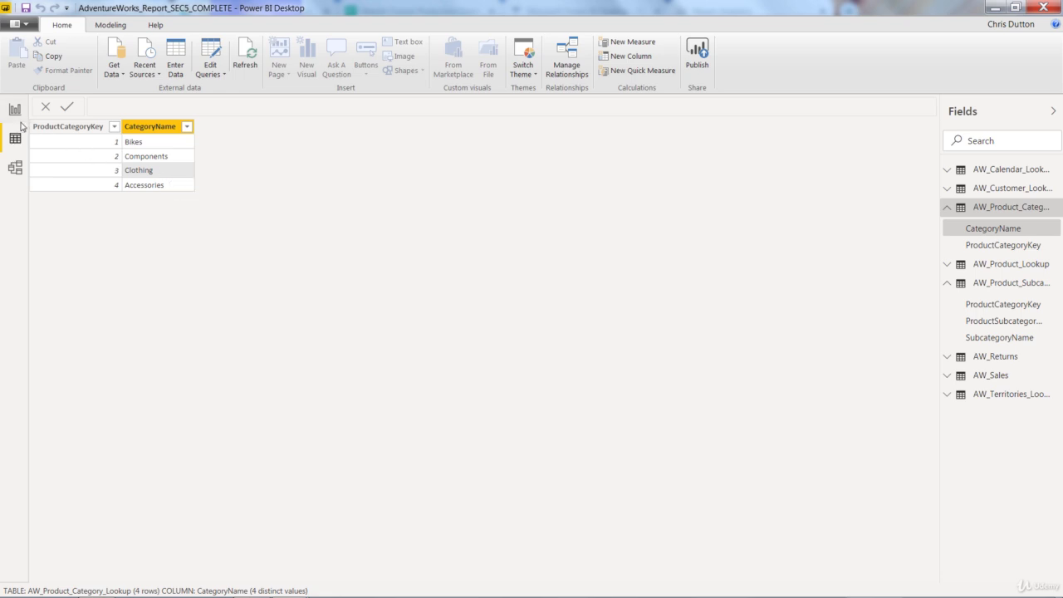
Reopen the AW_Sales table and check the second line item's product key in the first order.
click(990, 375)
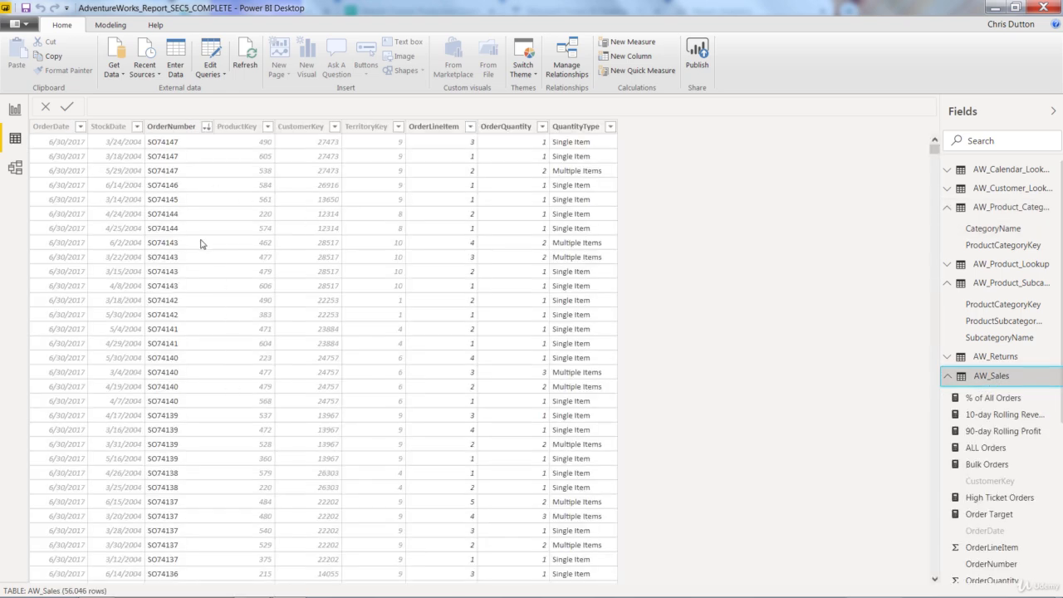
click(248, 171)
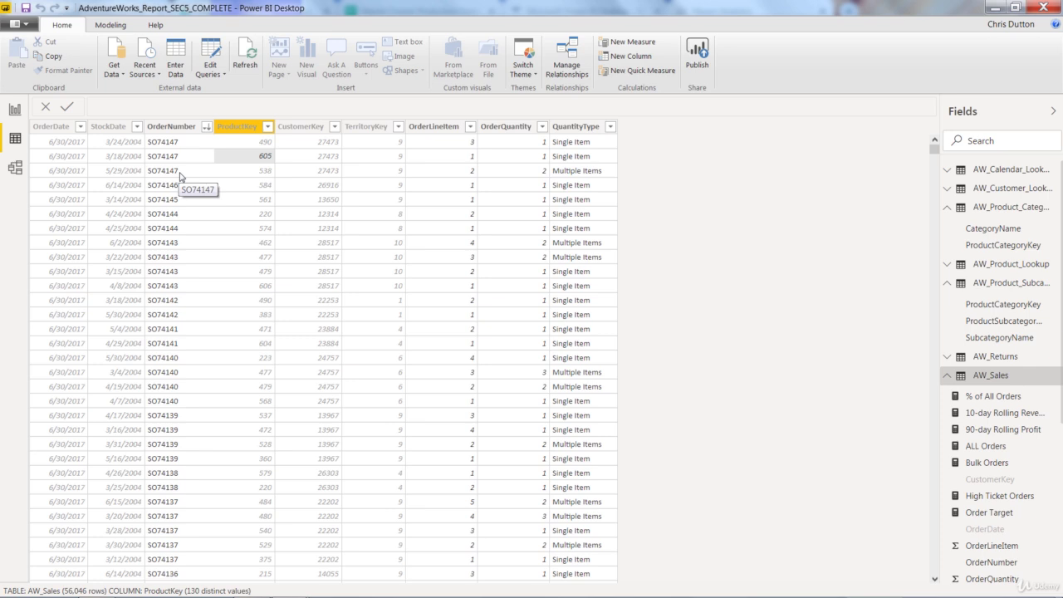
Highlight the Total Orders values for Accessories, Bikes and Clothing one by one in the report matrix, and clear the highlighting.
click(15, 108)
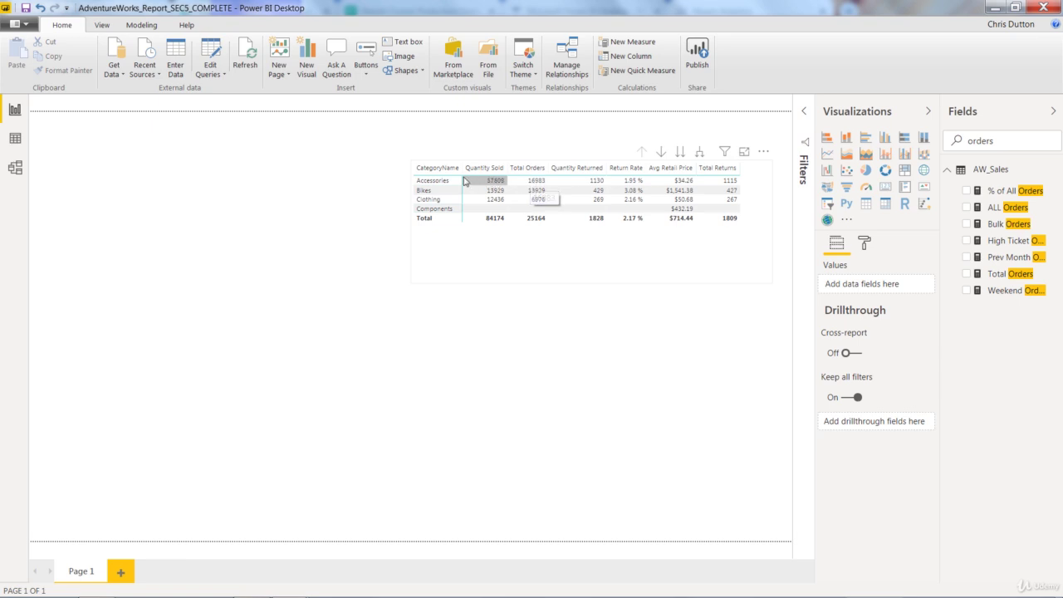
click(533, 182)
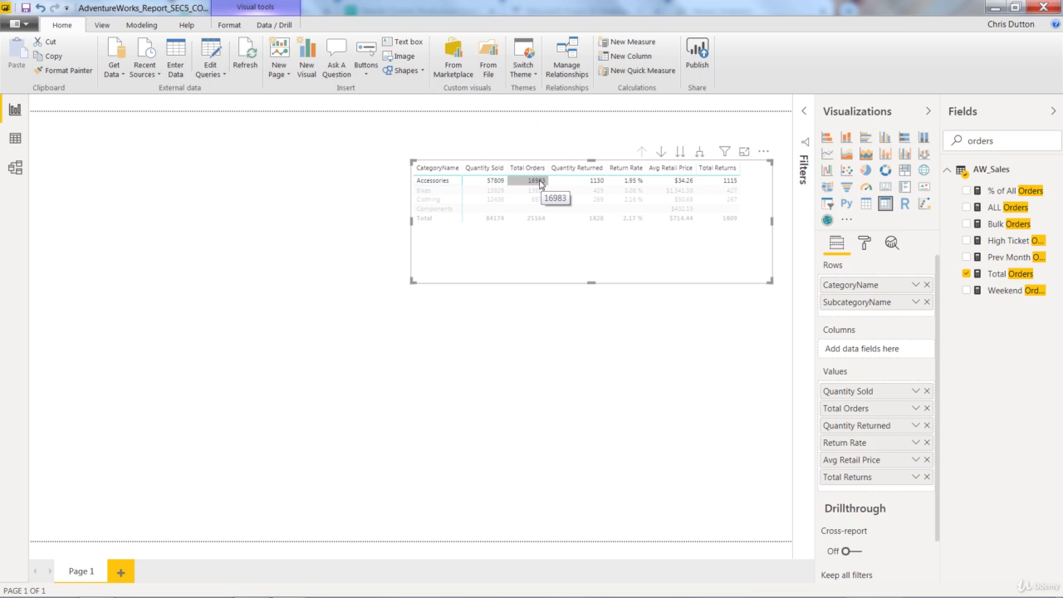
click(535, 191)
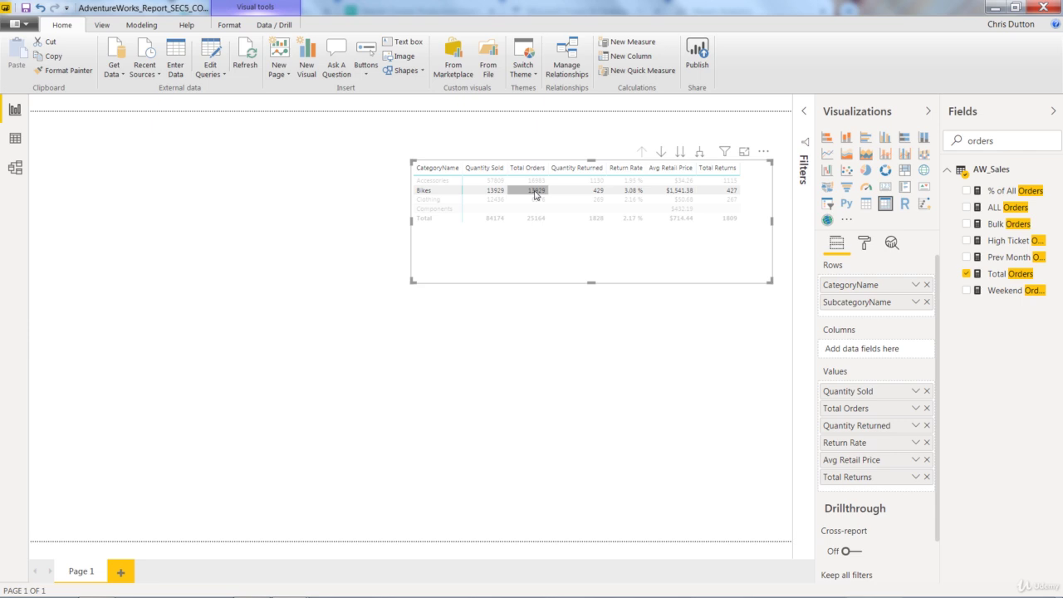
click(538, 199)
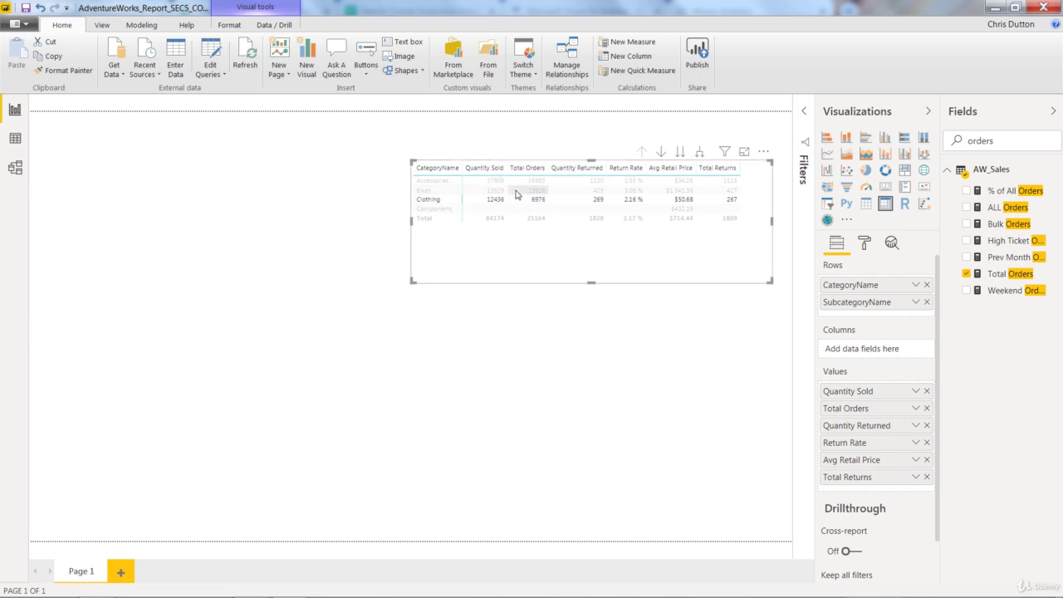
click(535, 245)
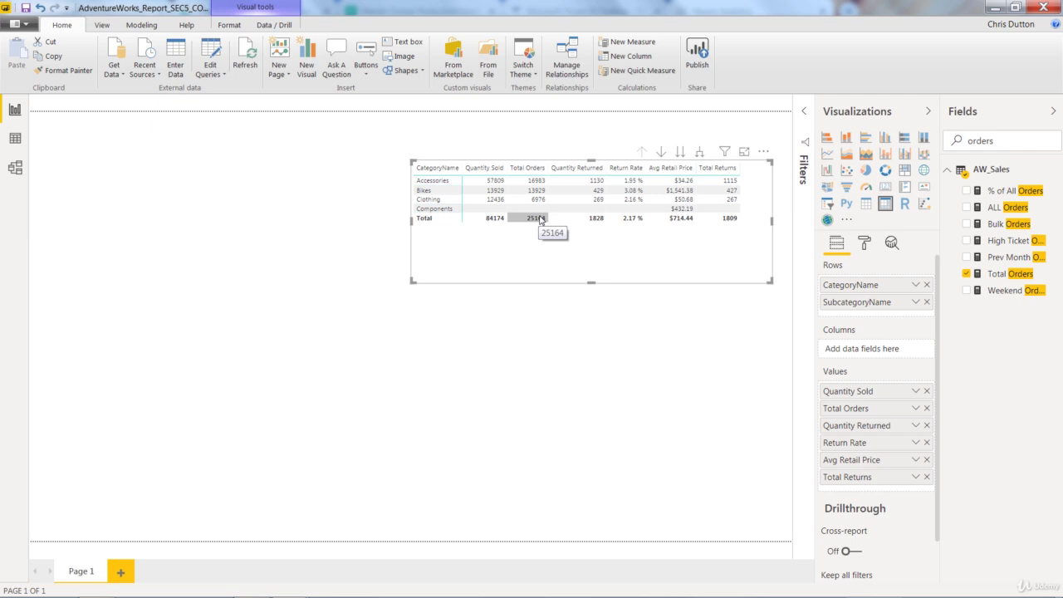
Check the first order's repeated OrderNumber entries in AW_Sales, and return to the report with the matrix deselected.
click(11, 141)
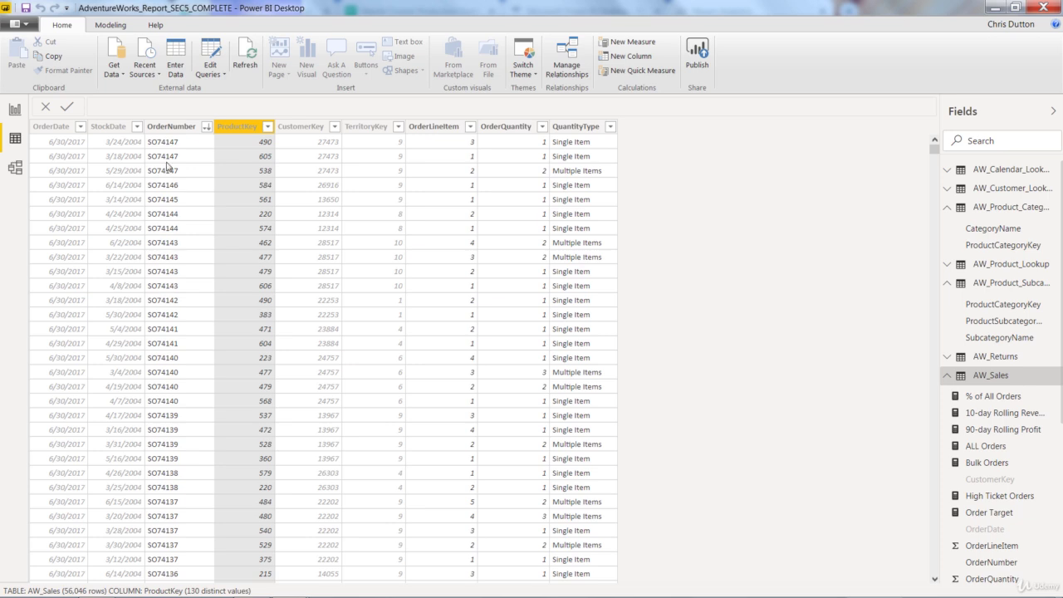
click(169, 146)
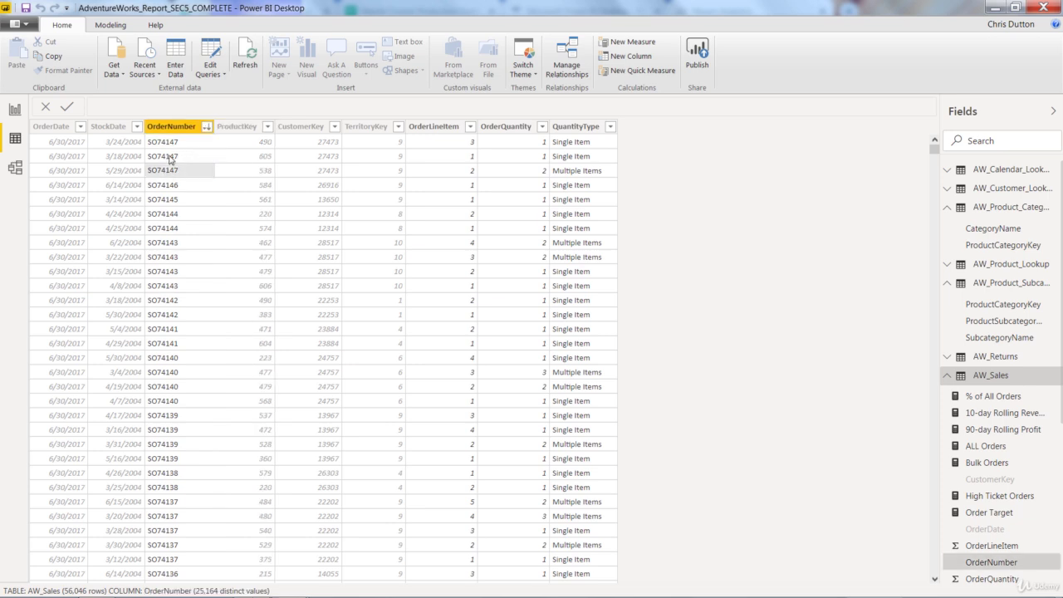
click(15, 108)
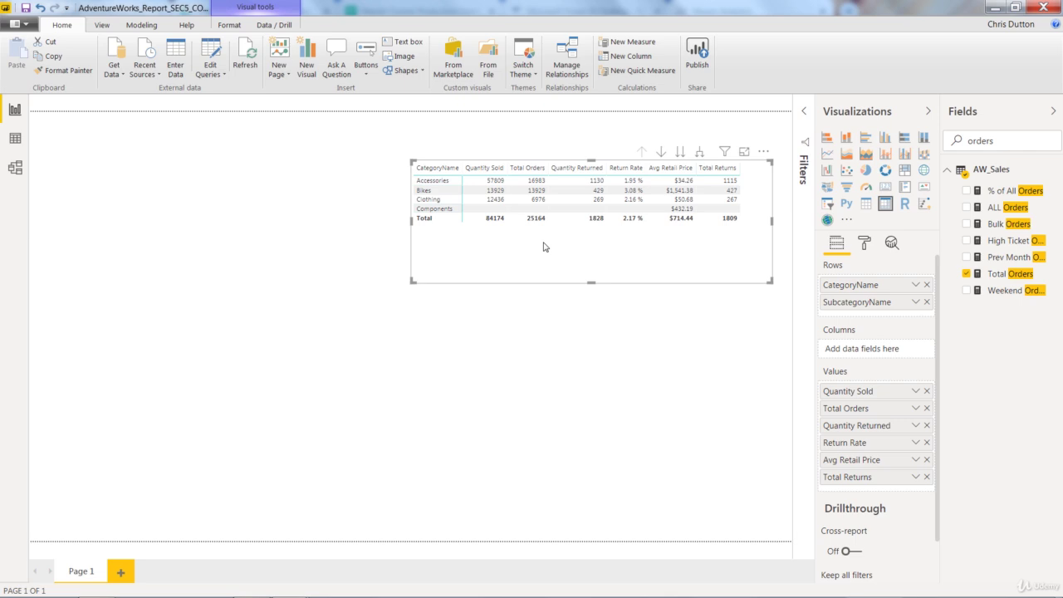
click(521, 342)
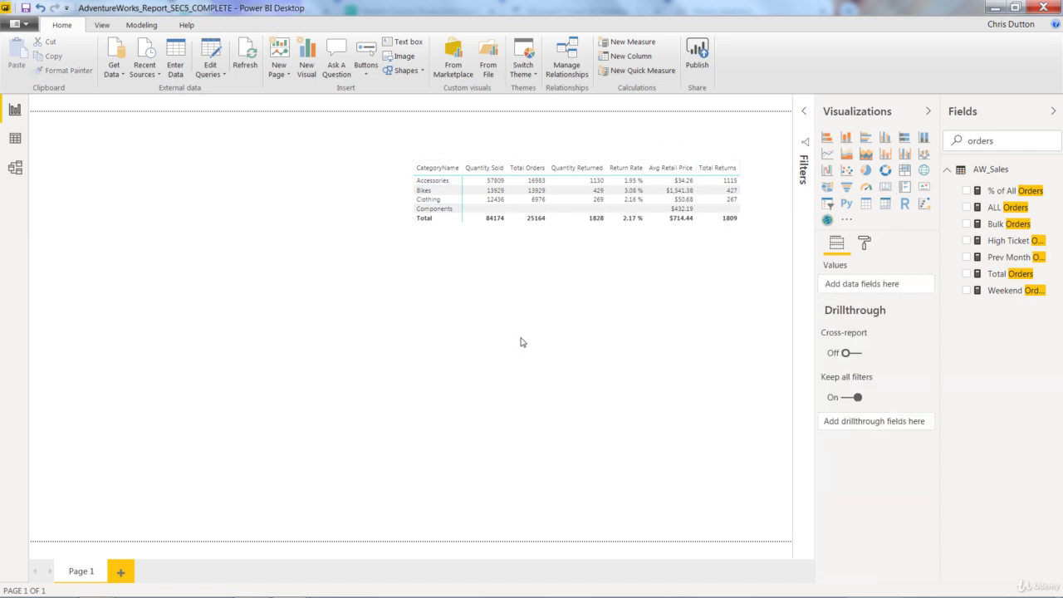